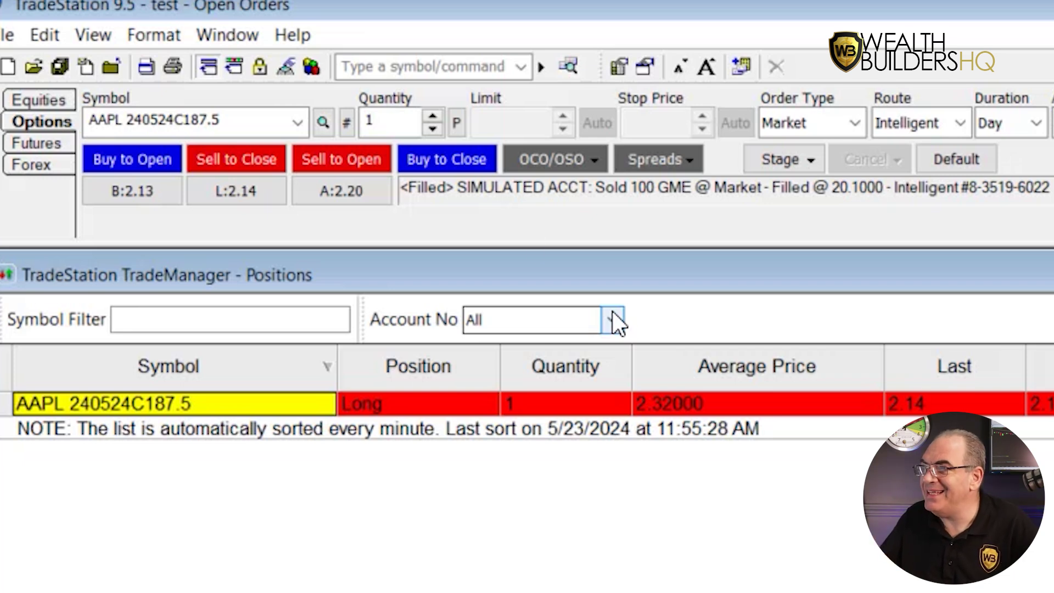
Step: Configure the AAPL 240524C187.5 option order as Stop Market with GTC duration and a stop price of 1.75
click(855, 125)
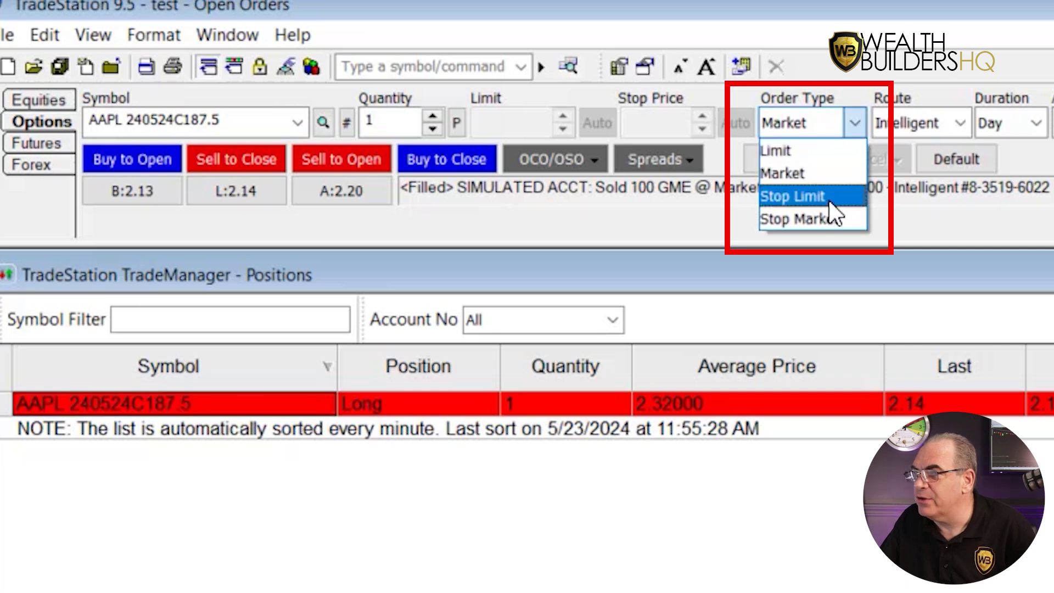
click(818, 219)
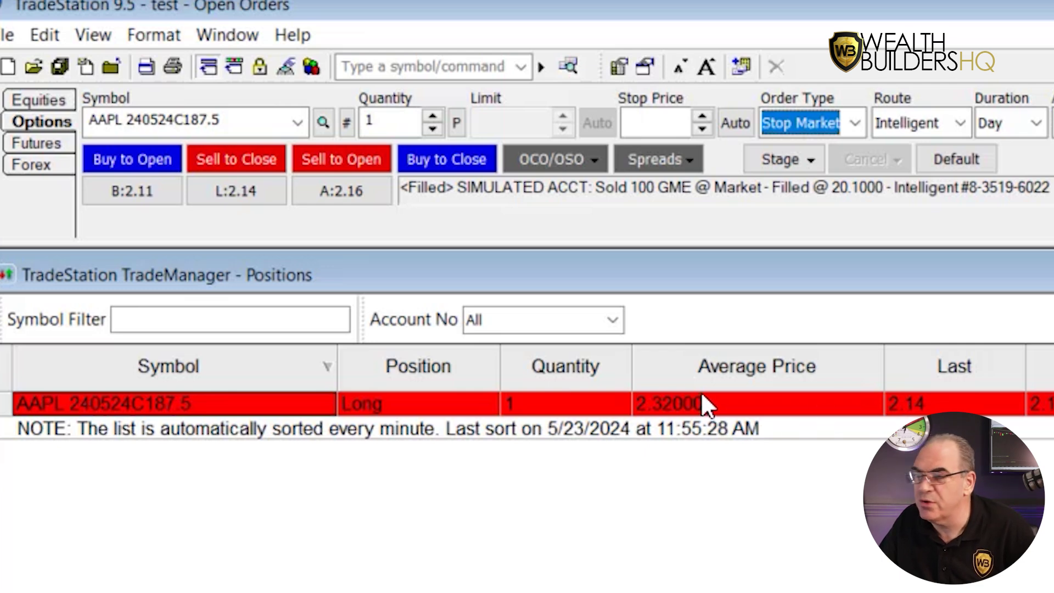
click(647, 123)
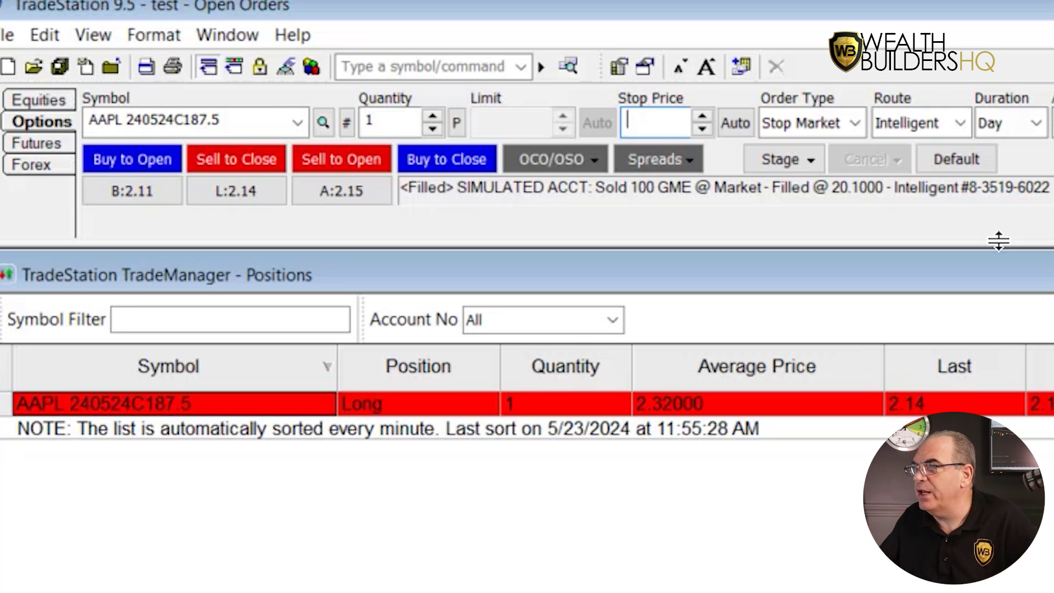
click(1037, 125)
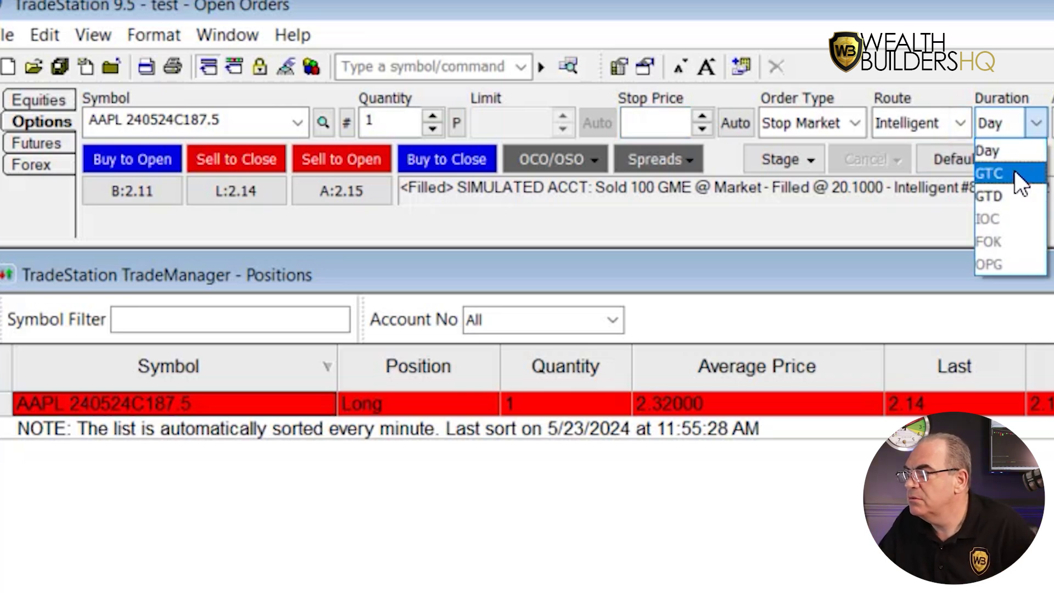
click(1019, 172)
click(665, 121)
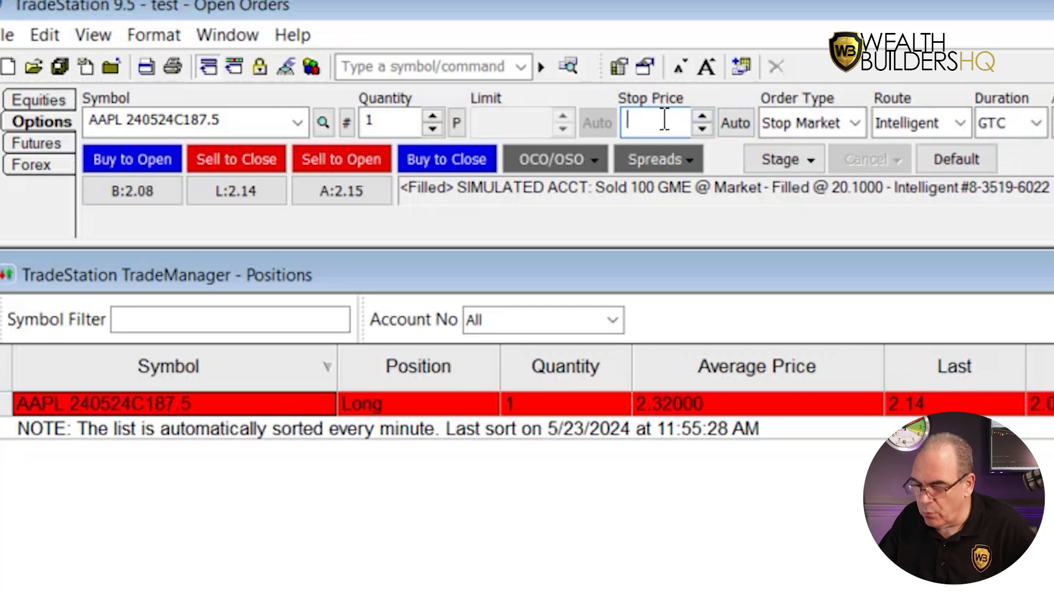
text(1.75)
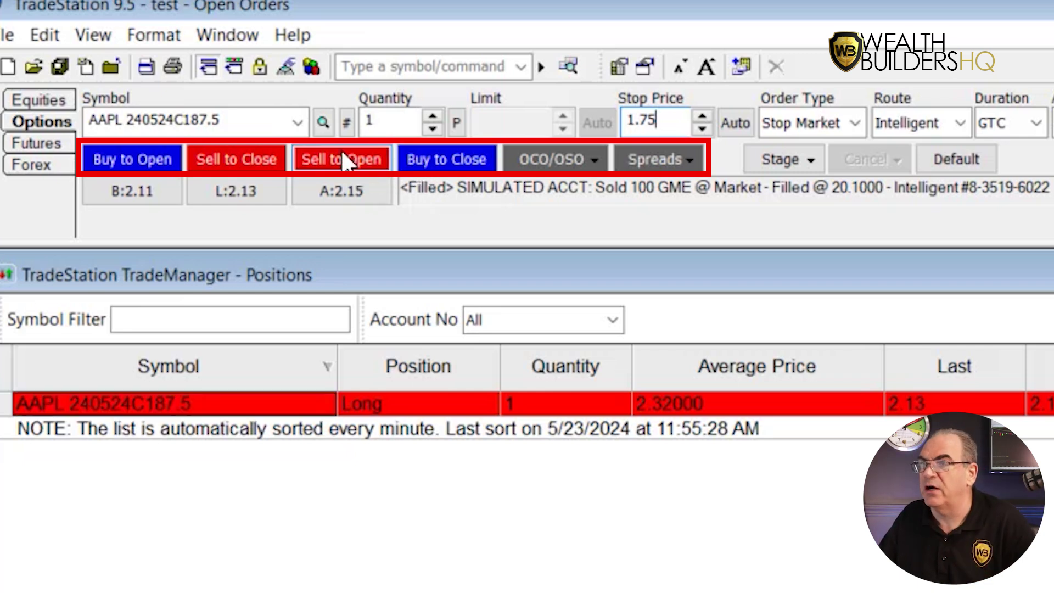
Step: Submit the Sell to Close stop order for one AAPL contract, accepting the price warning and order confirmation
click(218, 168)
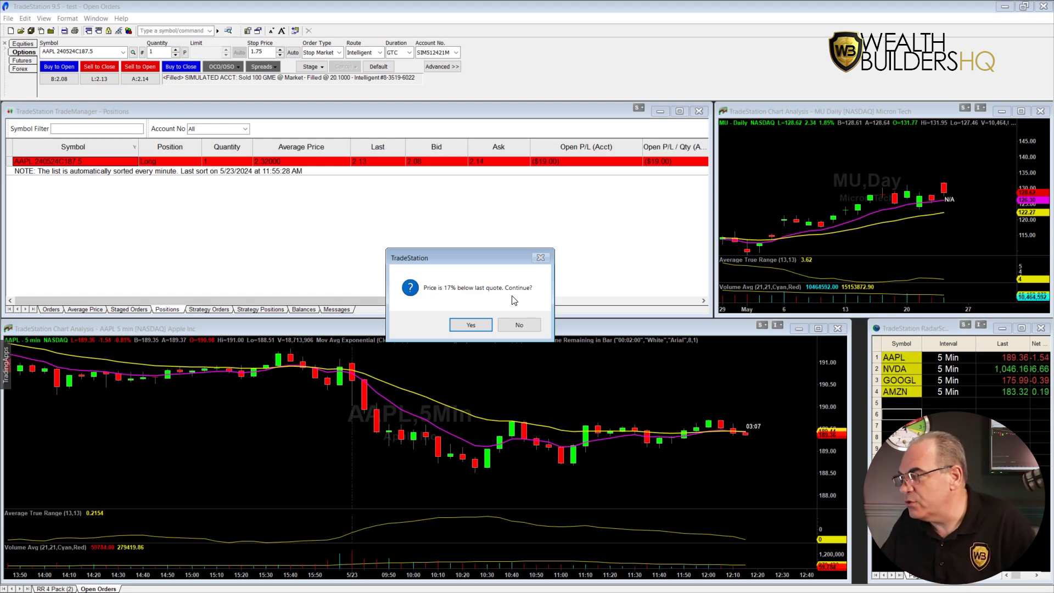
click(471, 324)
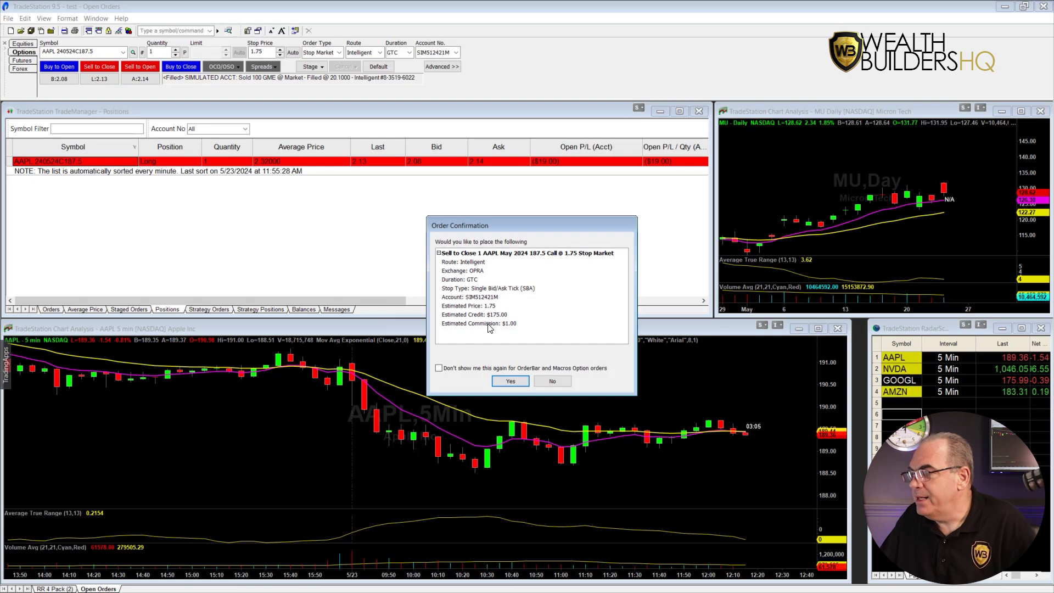
drag(498, 229, 141, 206)
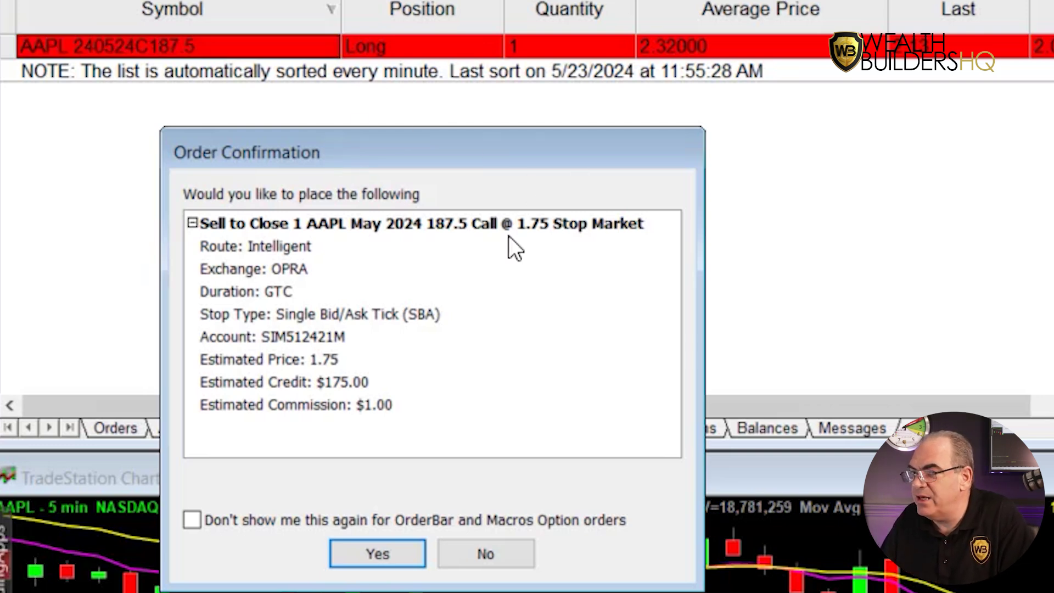
click(410, 554)
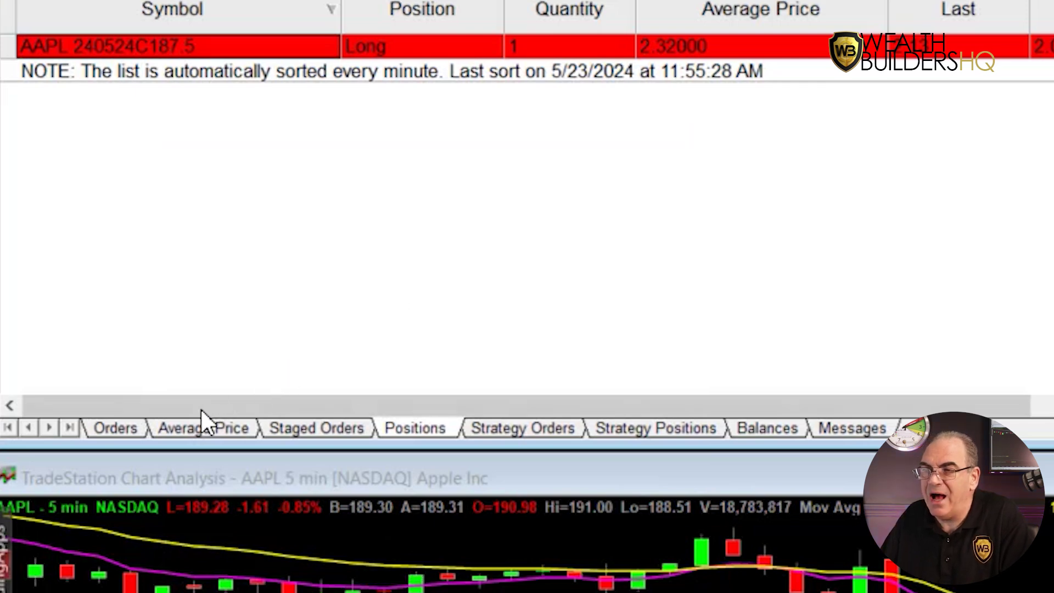
Step: Open the orders list and select the AAPL Sell to Close order with the 1.75 stop for review
click(122, 431)
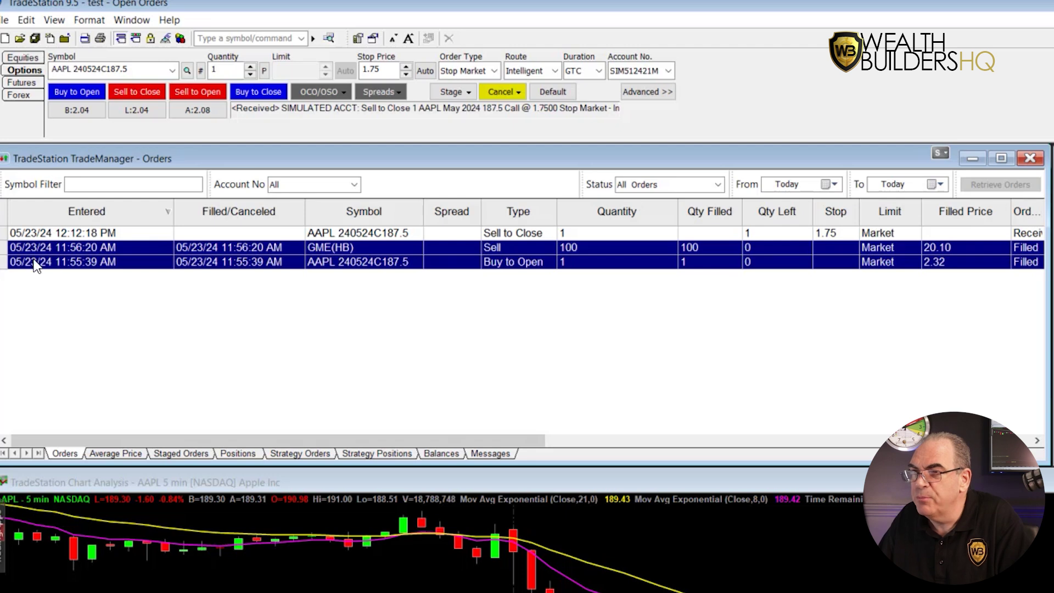
click(7, 262)
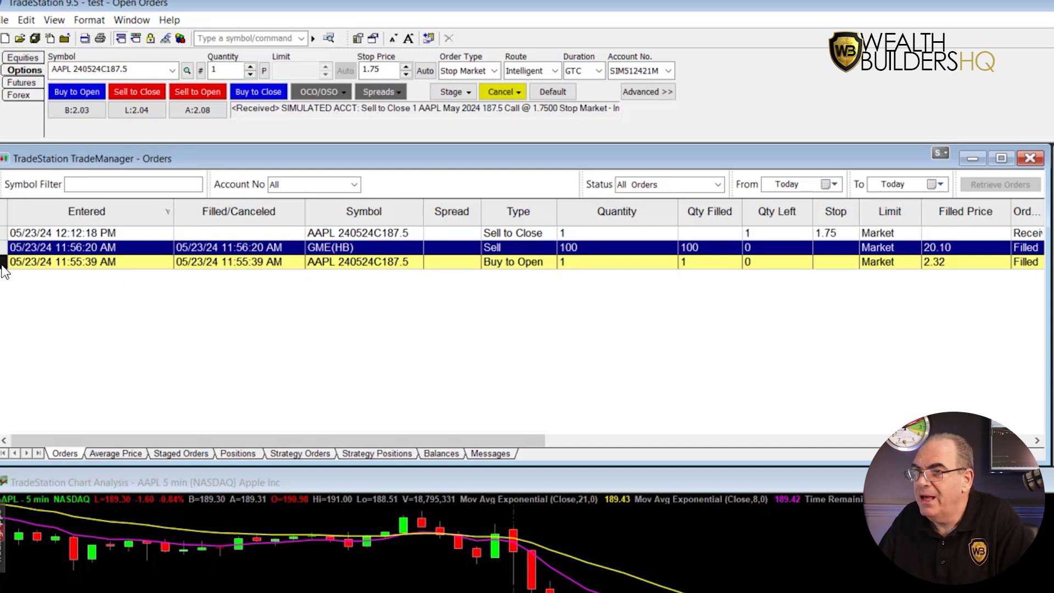
click(18, 233)
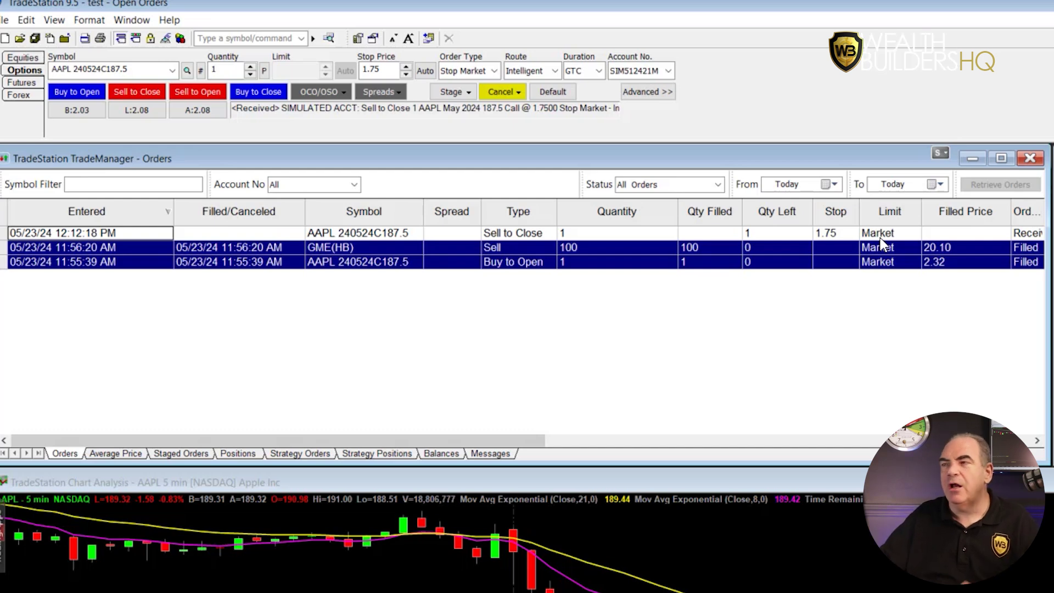
Step: Set the order type to Market and show the open positions, checking the order's symbol and quantity
click(496, 70)
click(482, 112)
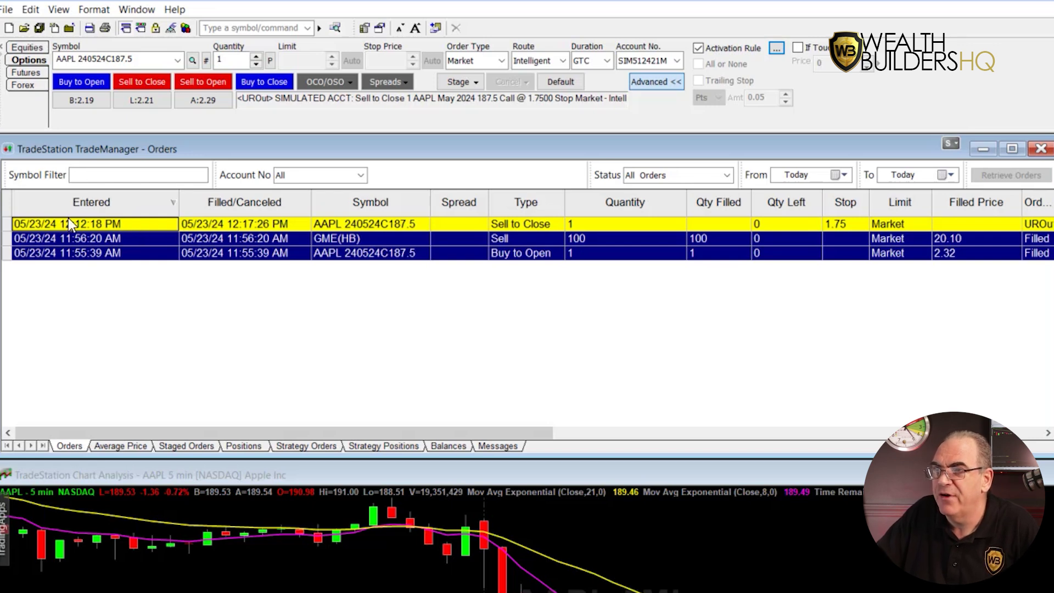
click(245, 446)
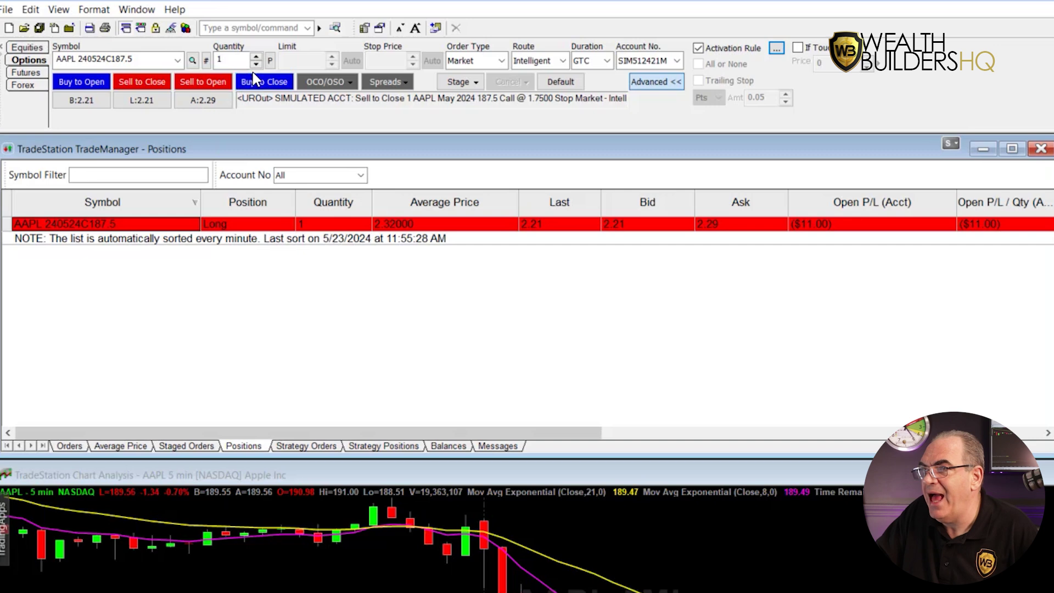
click(143, 58)
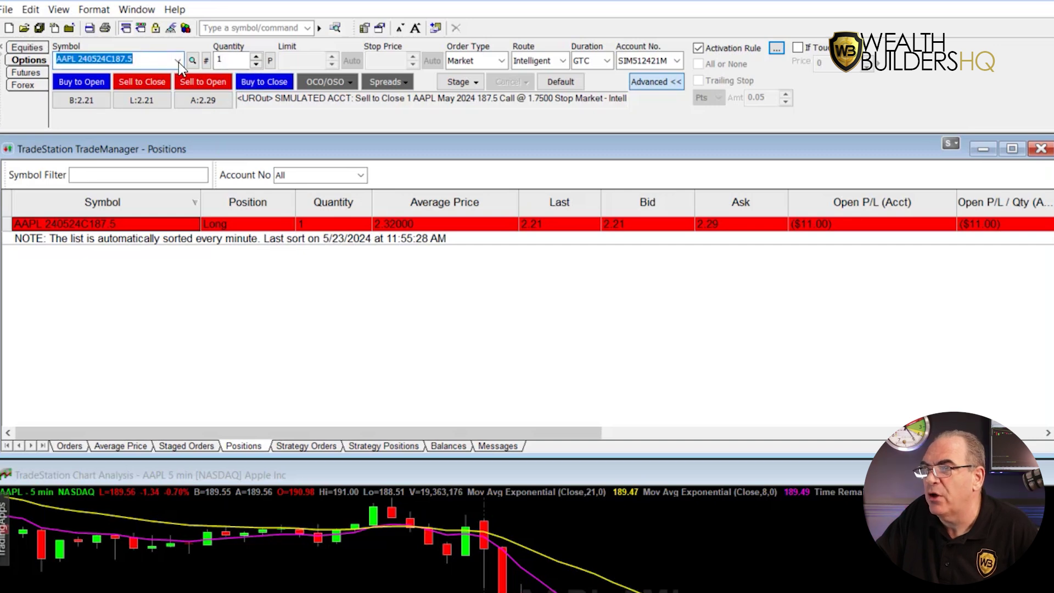
click(240, 61)
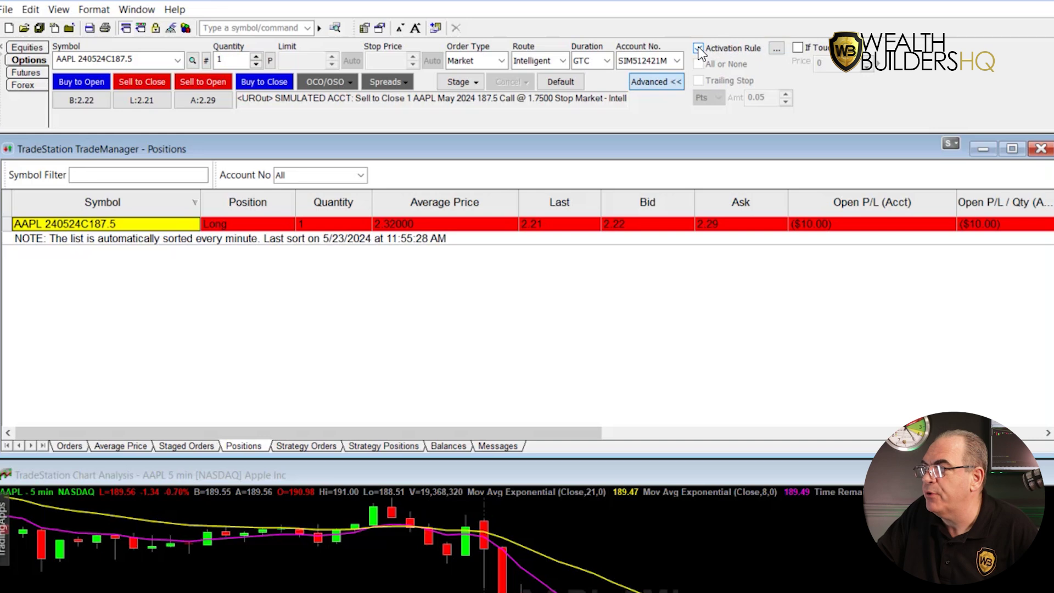
Step: Open the activation rule settings, enable price-based activation and add AAPL as the trigger symbol
click(776, 50)
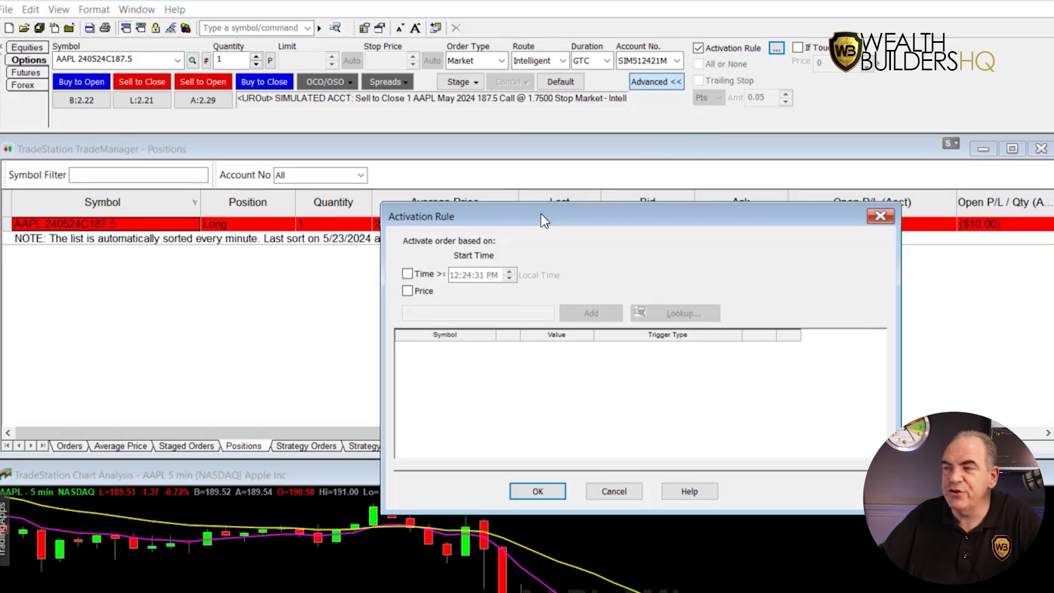
click(407, 292)
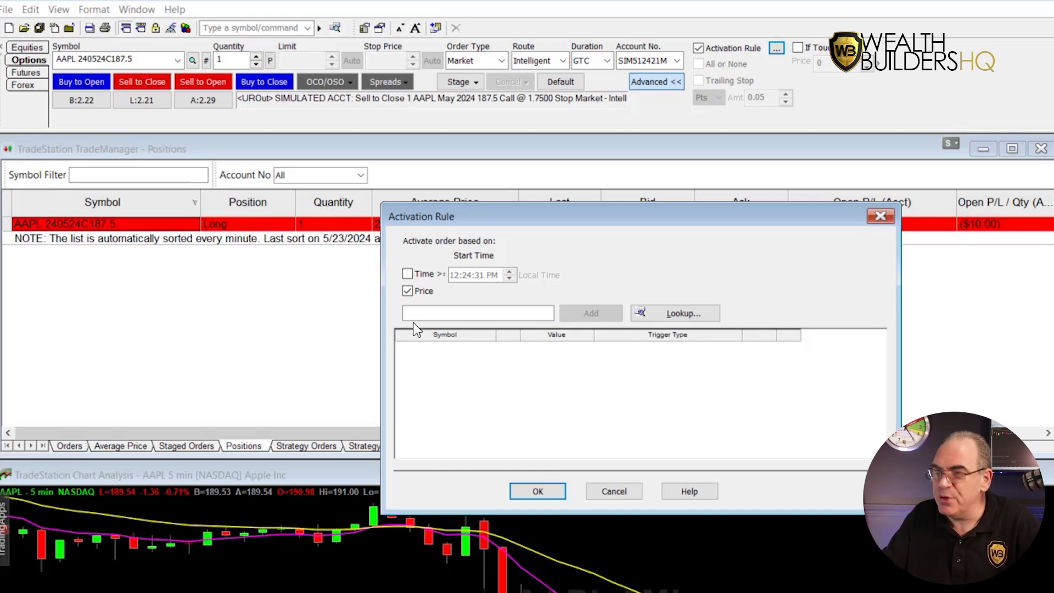
click(441, 313)
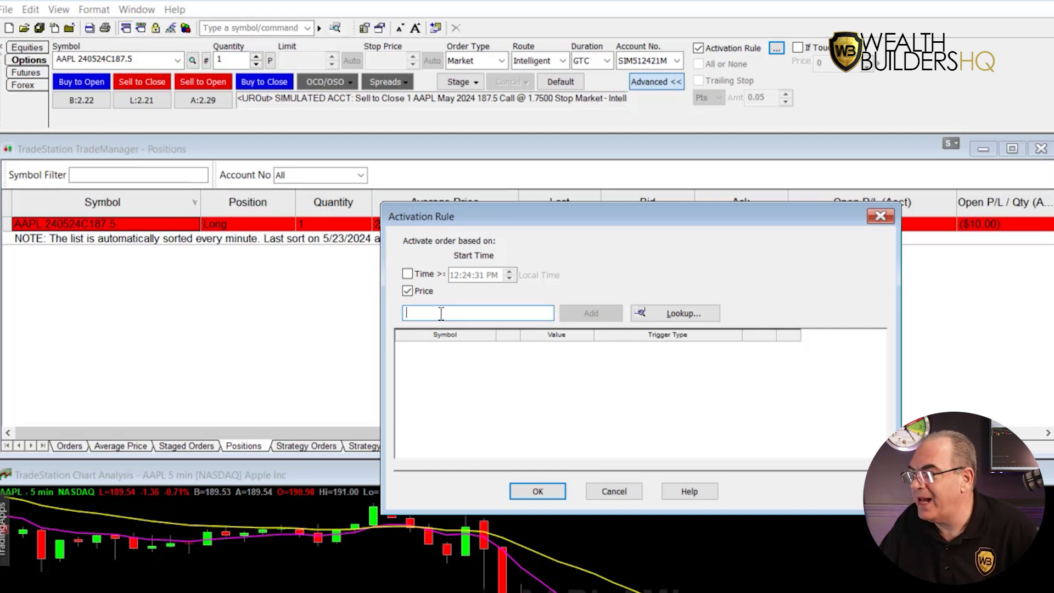
text(AAPL)
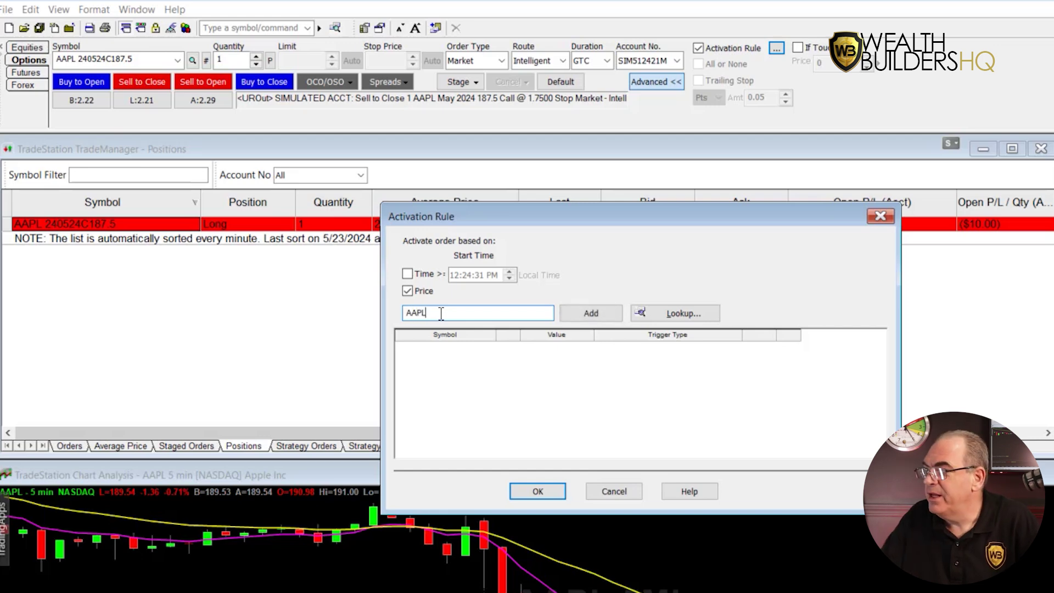
click(574, 314)
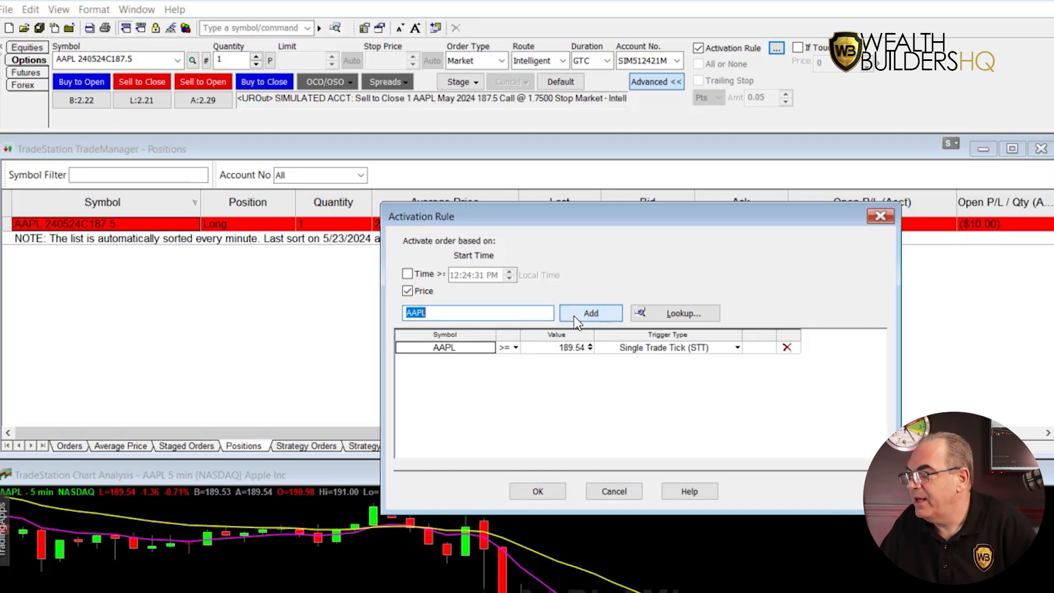
Step: Set the AAPL trigger to <= 189.00, keep Single Trade Tick (STT) as trigger type, and accept the activation rule
click(515, 348)
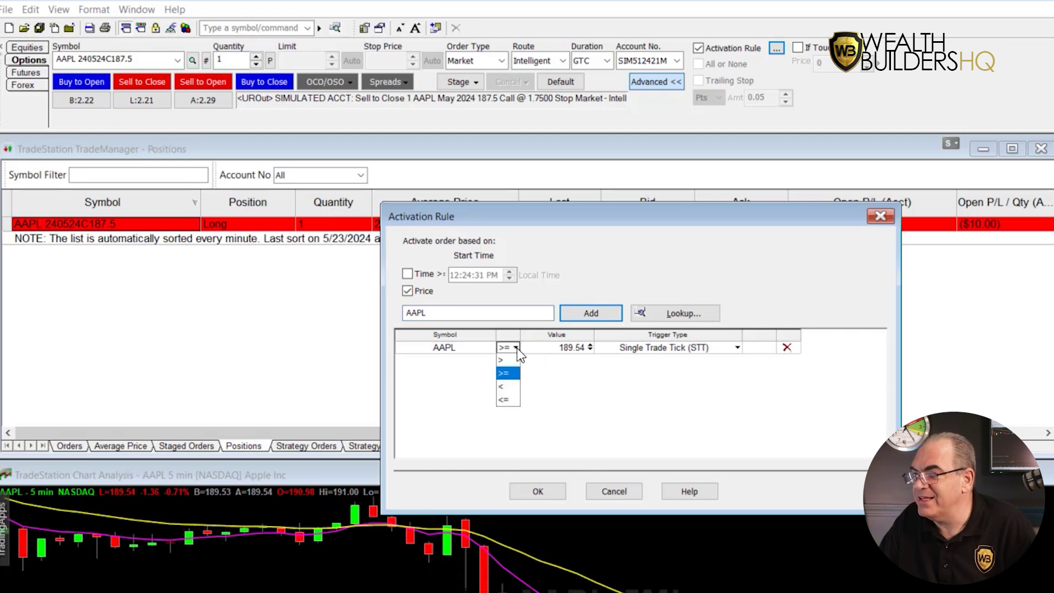
click(506, 400)
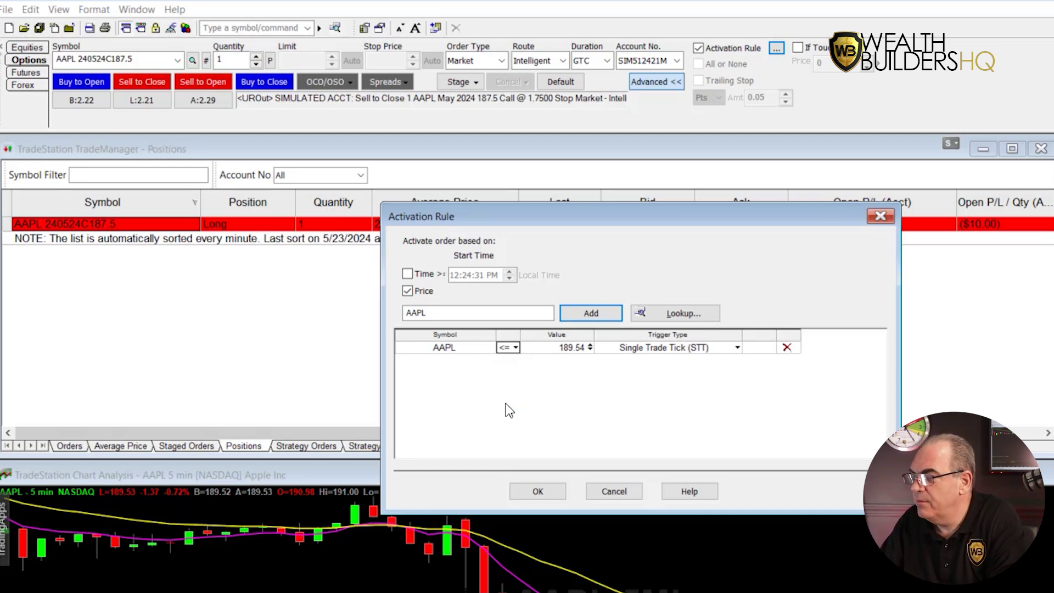
click(562, 348)
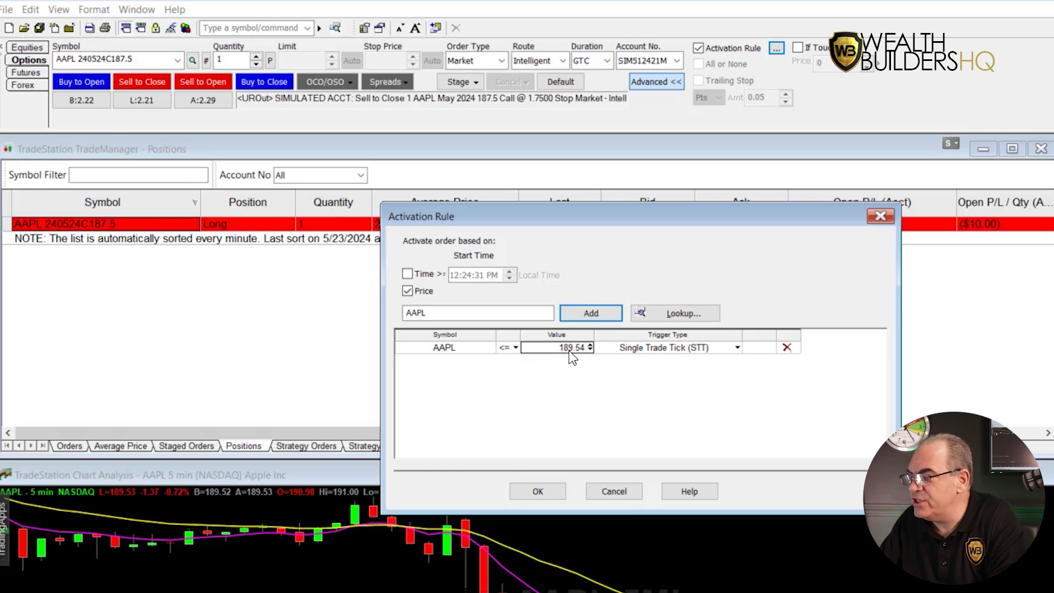
text(189)
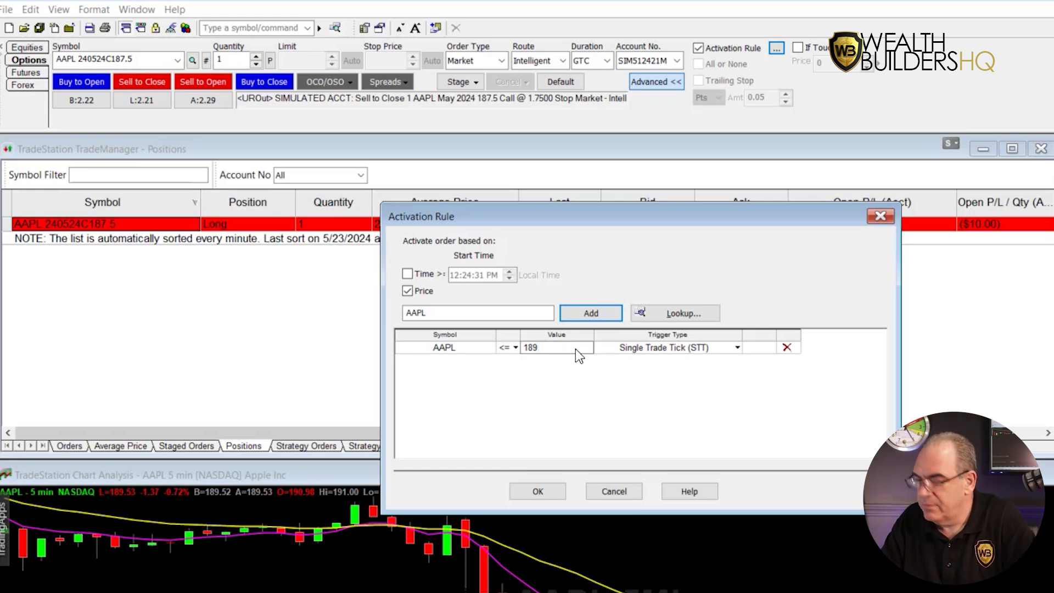
key(Return)
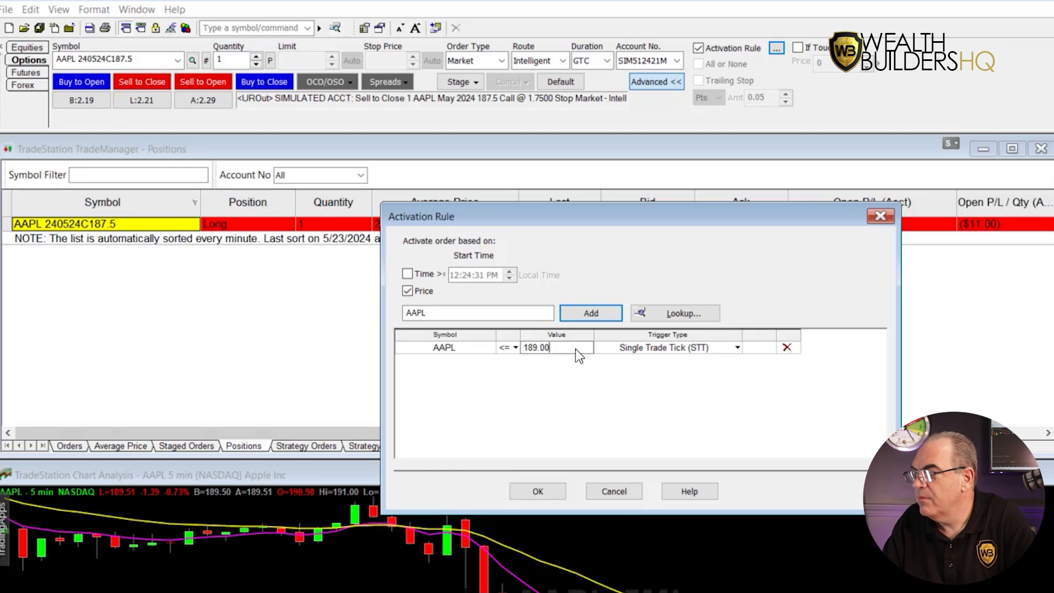
click(735, 346)
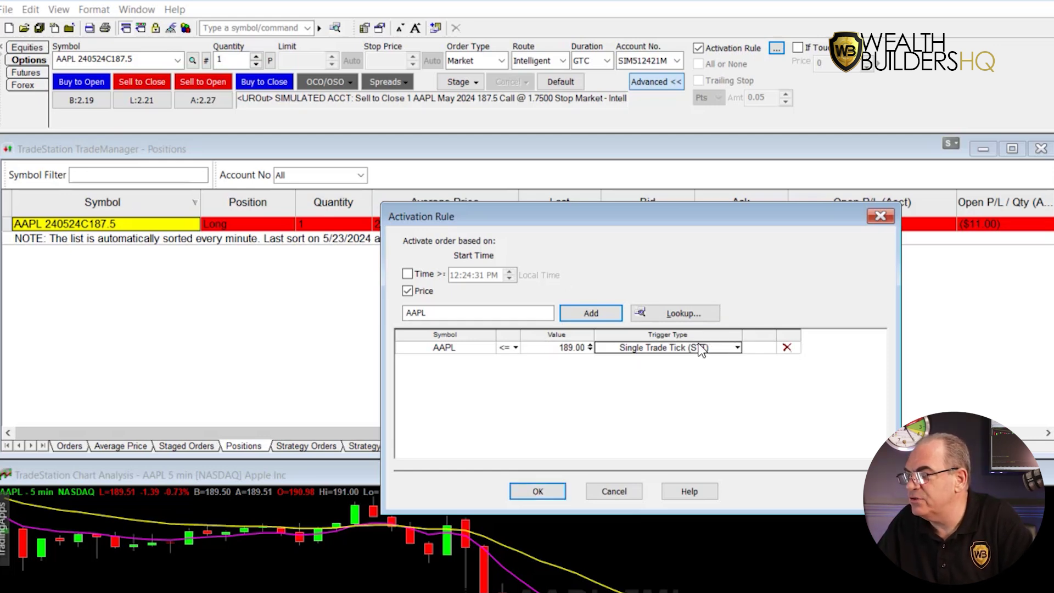
click(737, 348)
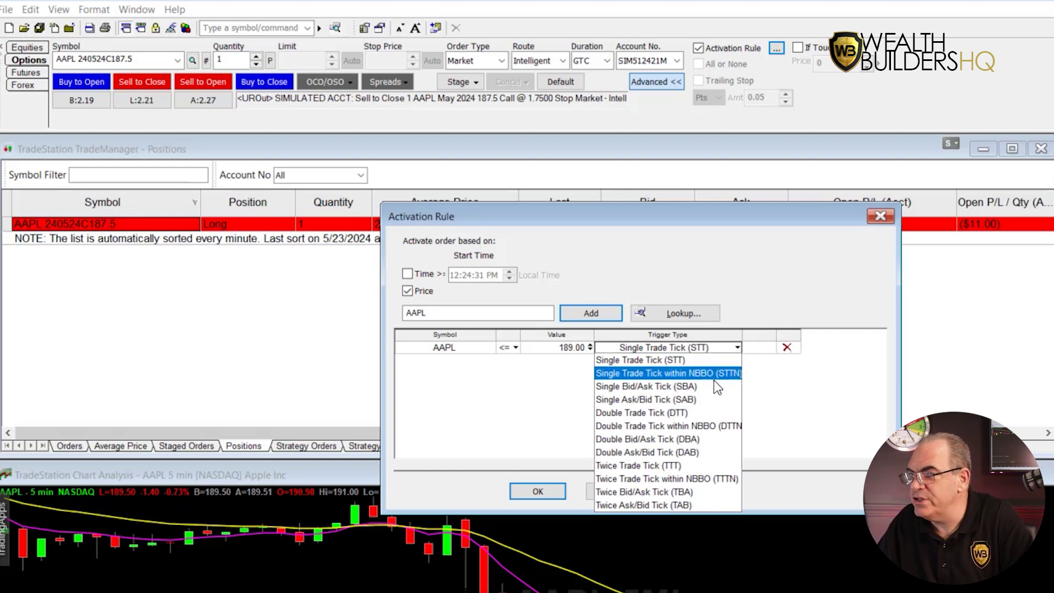
click(790, 288)
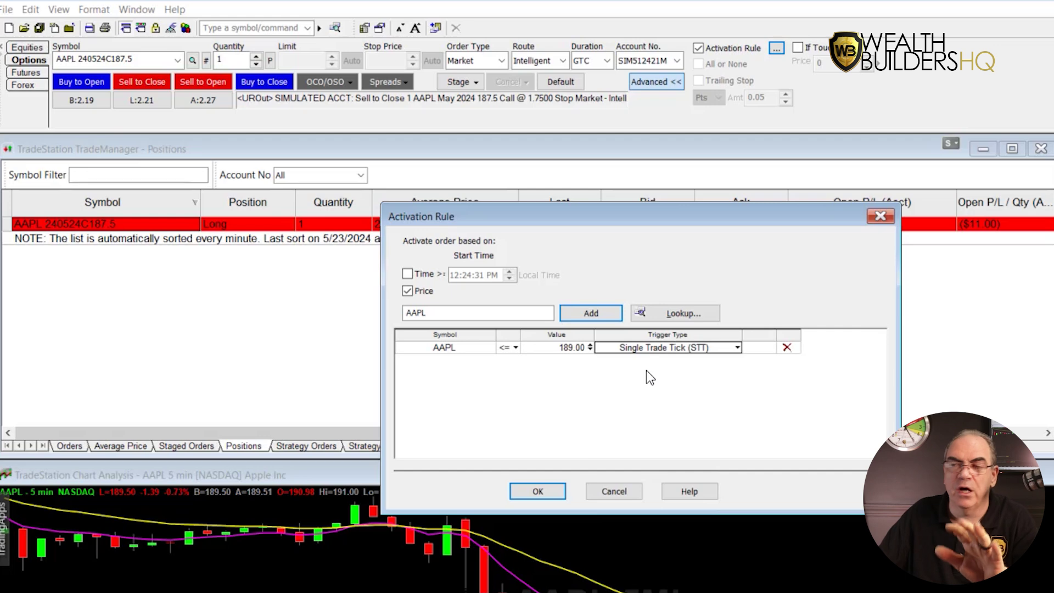
click(537, 490)
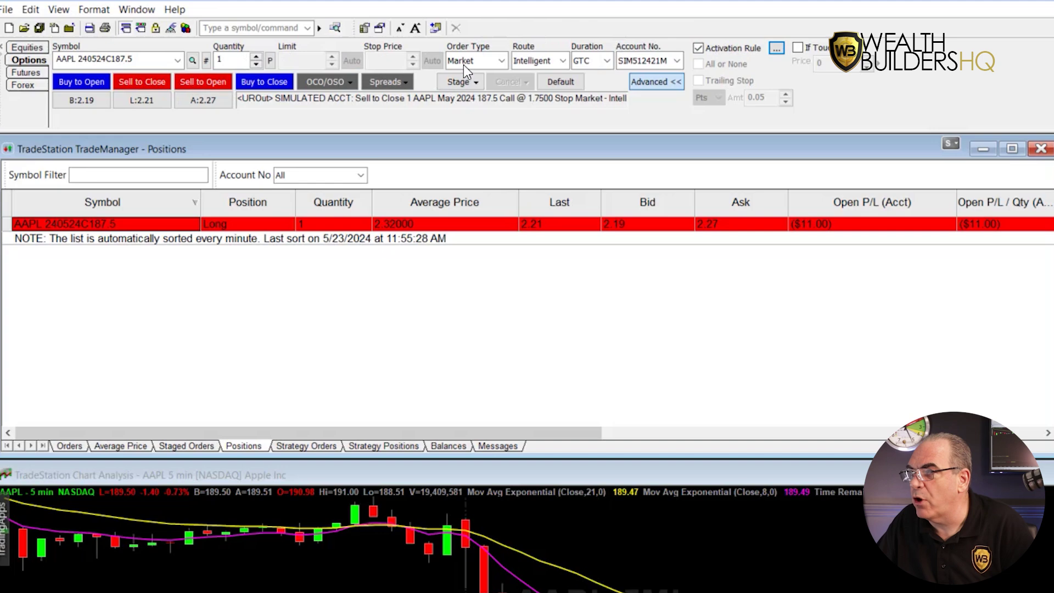
Step: Place and confirm the Sell to Close market order for the AAPL call with its activation rule, and open the orders list
click(141, 82)
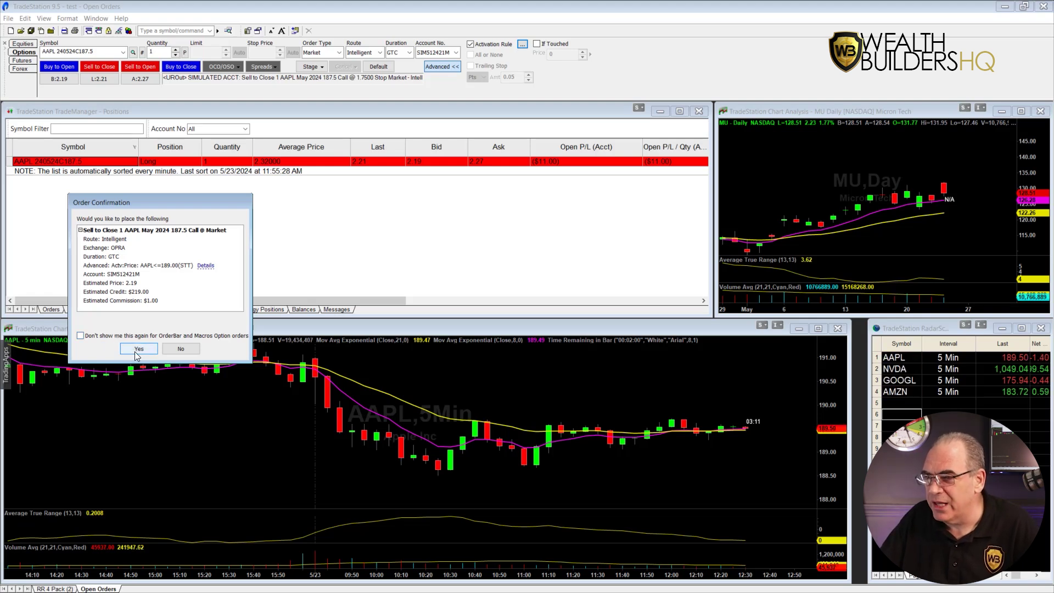
click(137, 349)
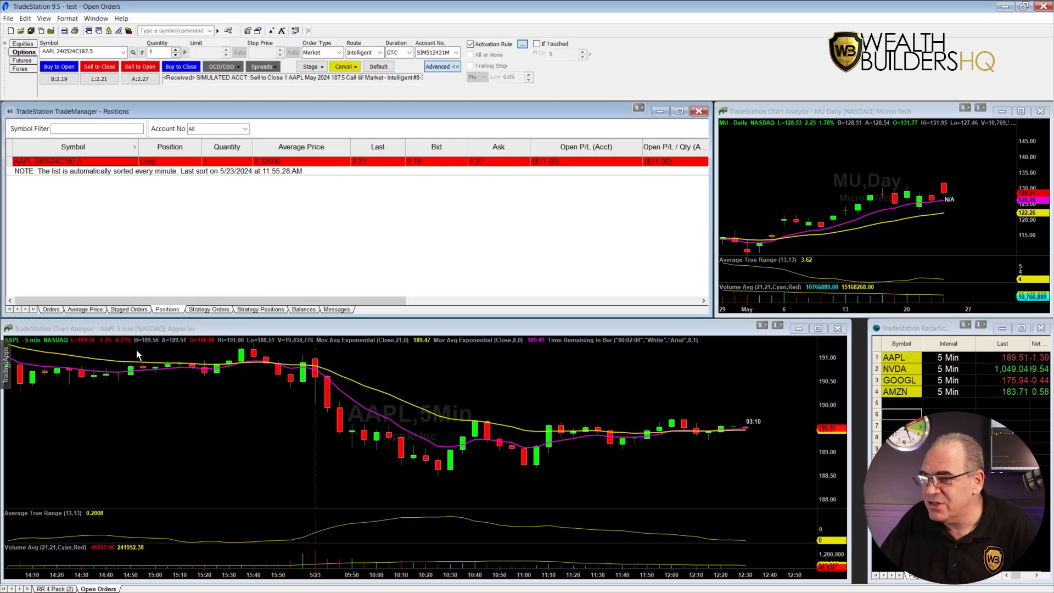
click(55, 309)
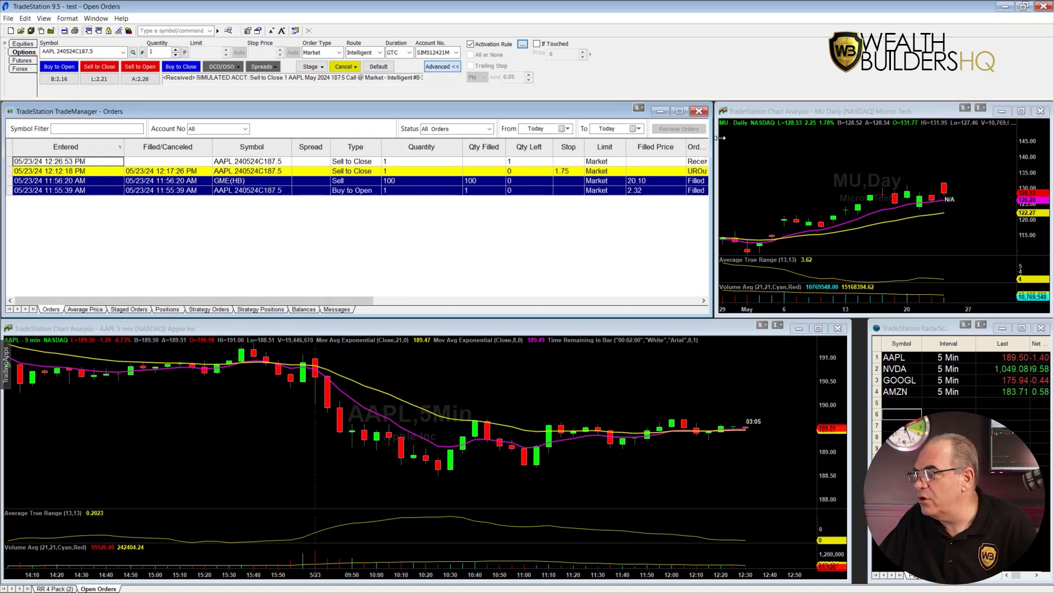
Step: Maximize the orders window and narrow the Quantity and Triggered By columns to fit the Advanced column
click(679, 111)
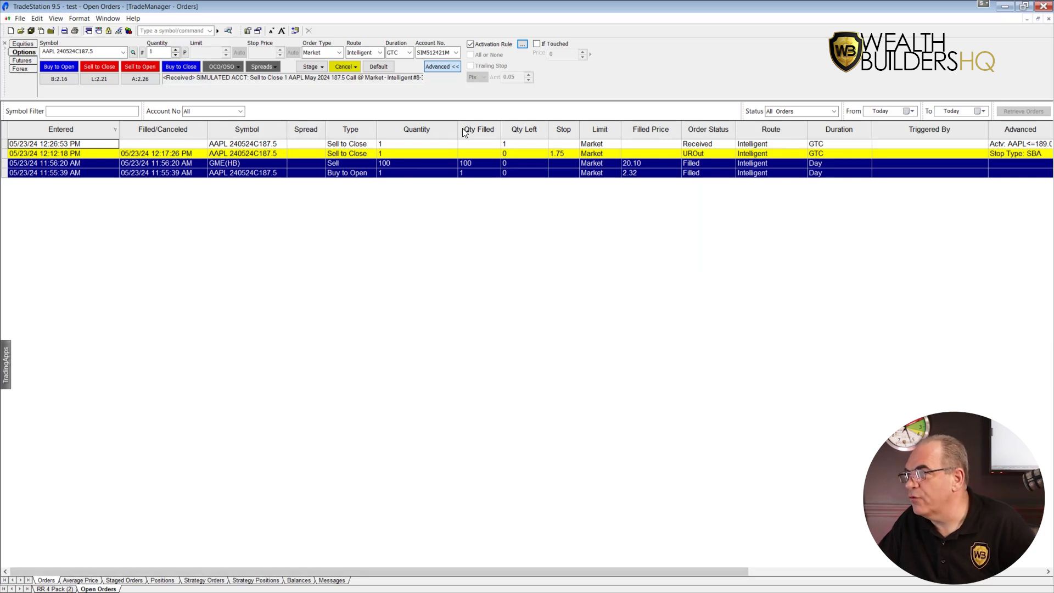
drag(458, 136, 430, 142)
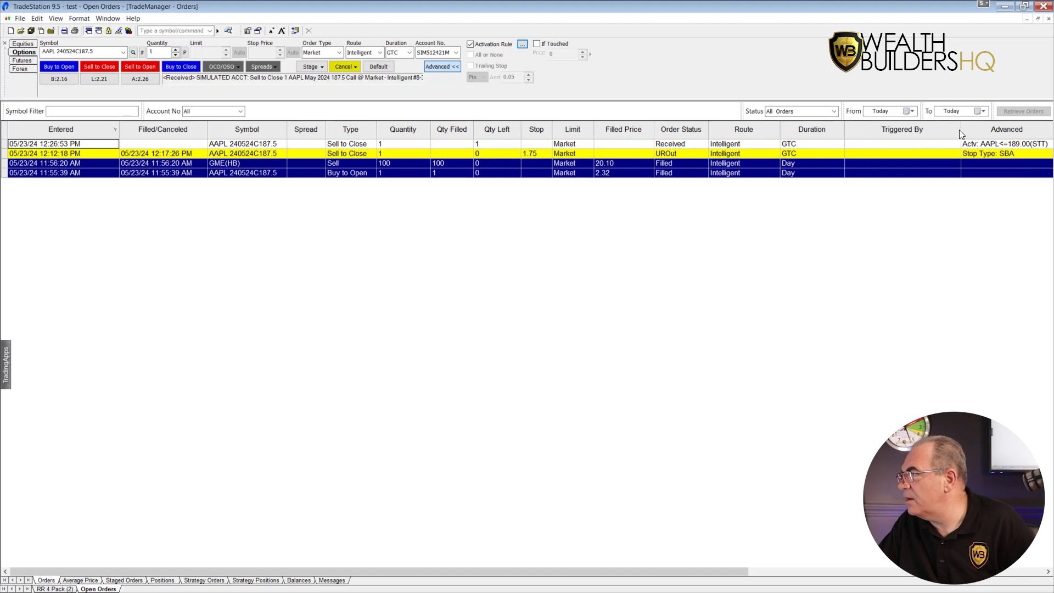
drag(961, 129, 906, 131)
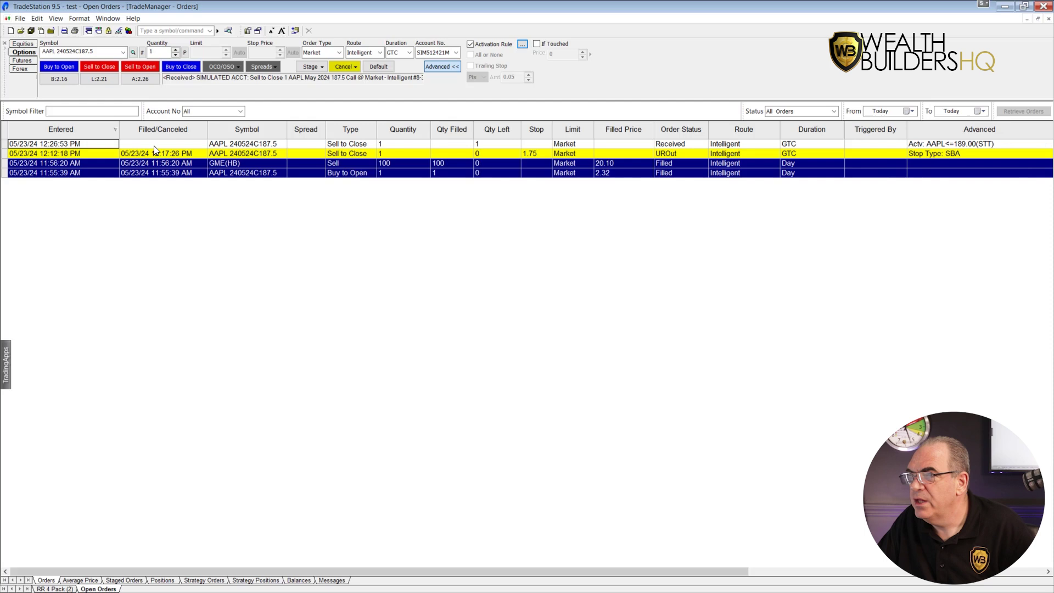